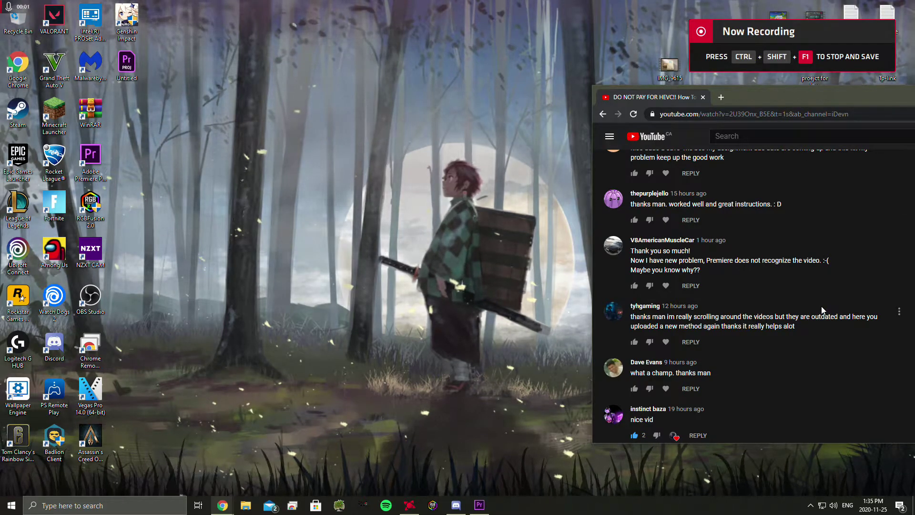
# Step: Scroll through the HEVC codec video's comments, then close the YouTube window to show the desktop
pyautogui.scroll(6, 821, 306)
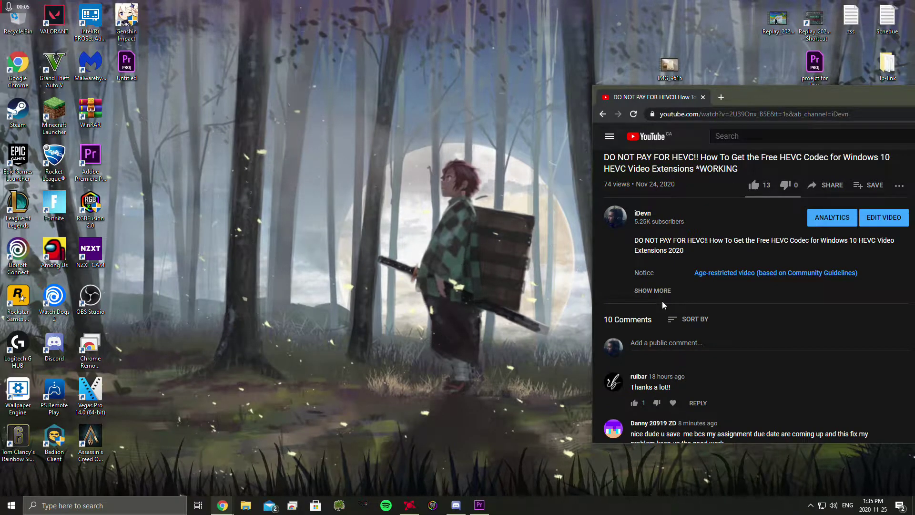
pyautogui.scroll(-5, 810, 310)
pyautogui.scroll(-1, 761, 303)
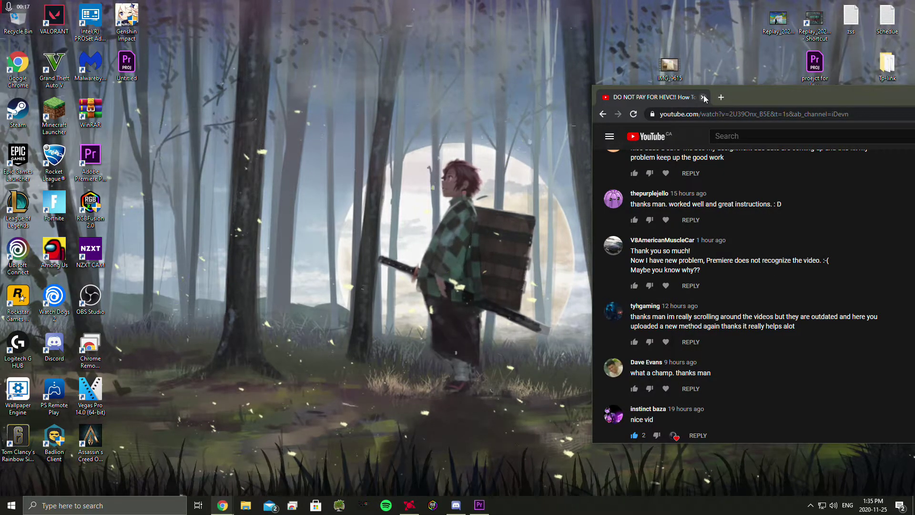
pyautogui.press('super+d')
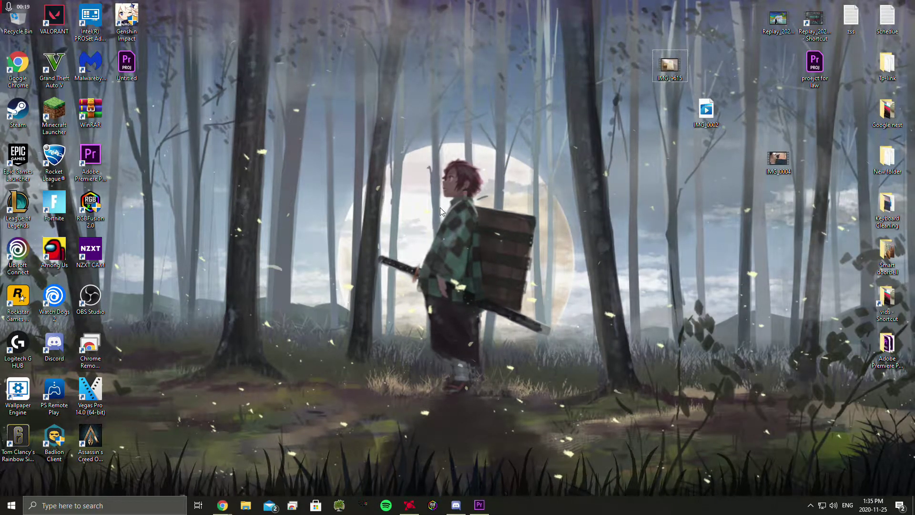
pyautogui.click(480, 506)
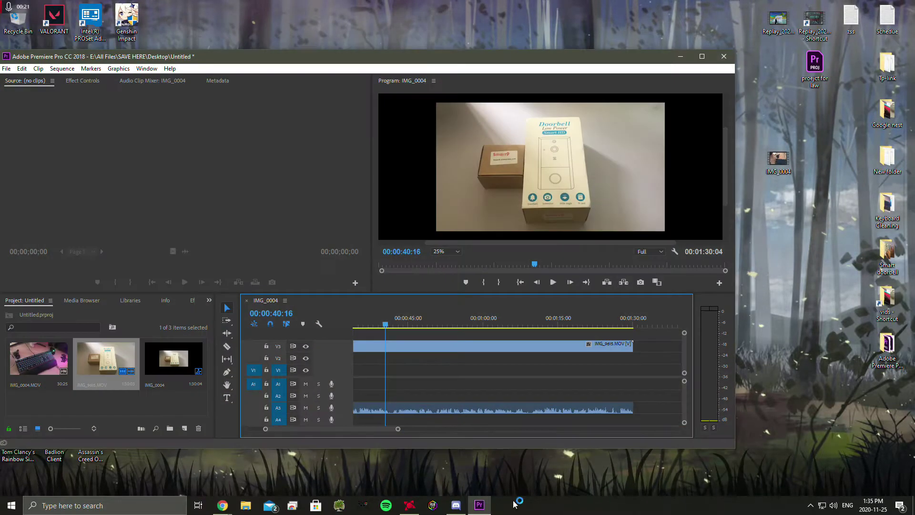
pyautogui.moveTo(385, 60); pyautogui.dragTo(446, 34)
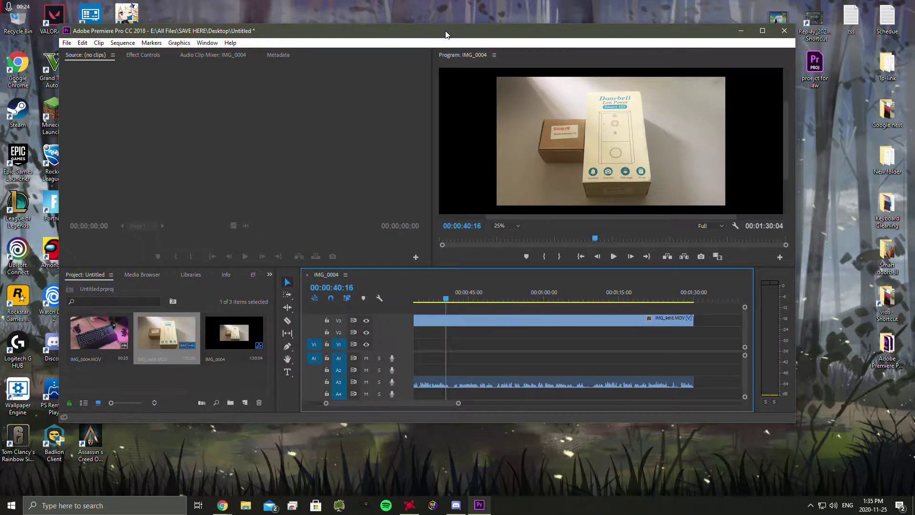
pyautogui.click(614, 257)
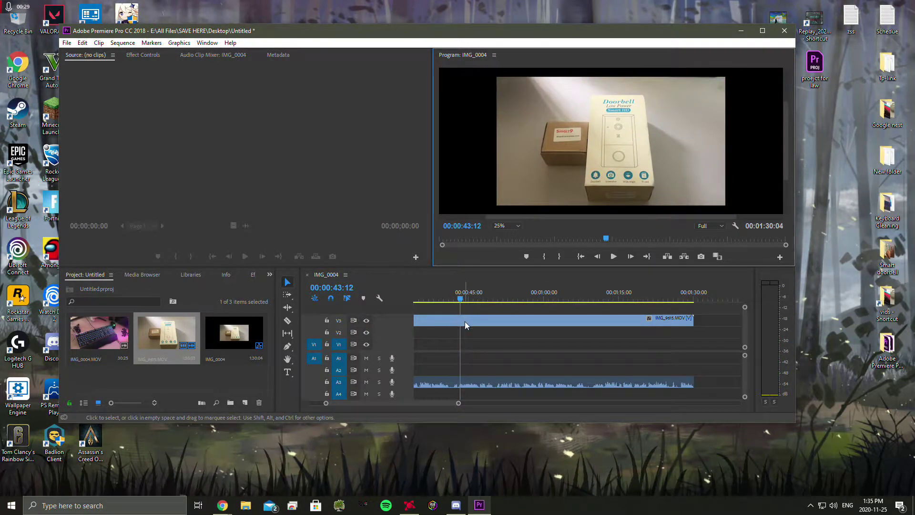
pyautogui.click(454, 337)
pyautogui.click(613, 261)
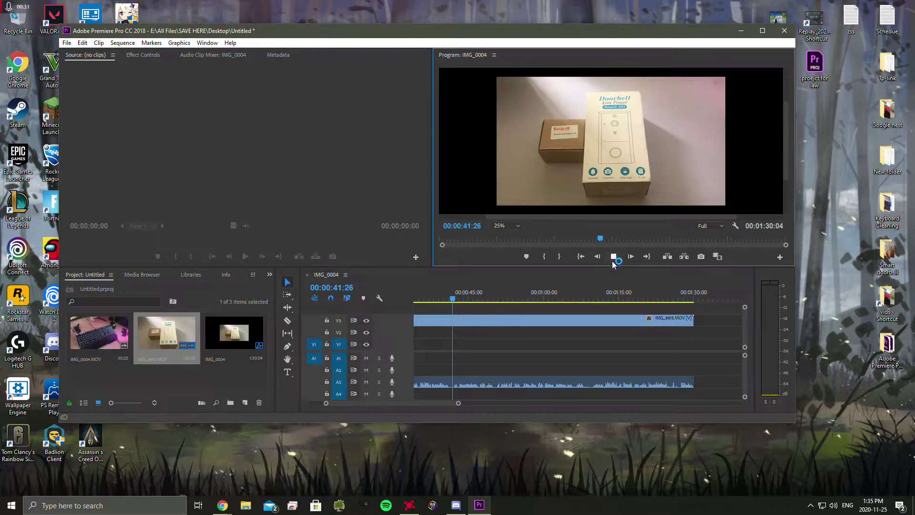
pyautogui.click(614, 260)
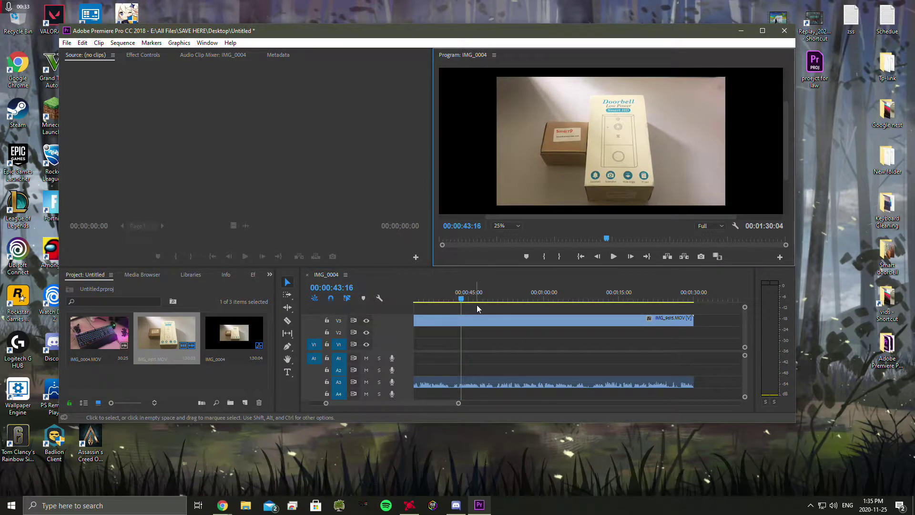
pyautogui.click(447, 344)
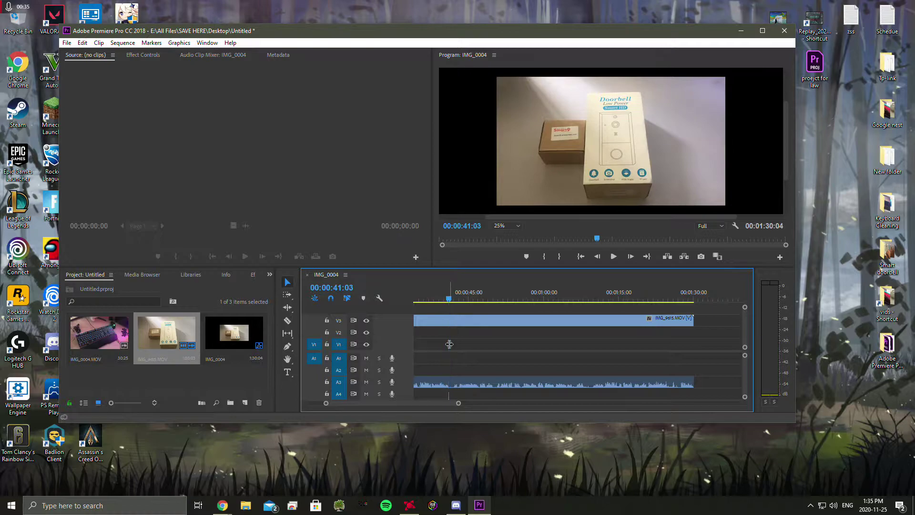
pyautogui.click(613, 258)
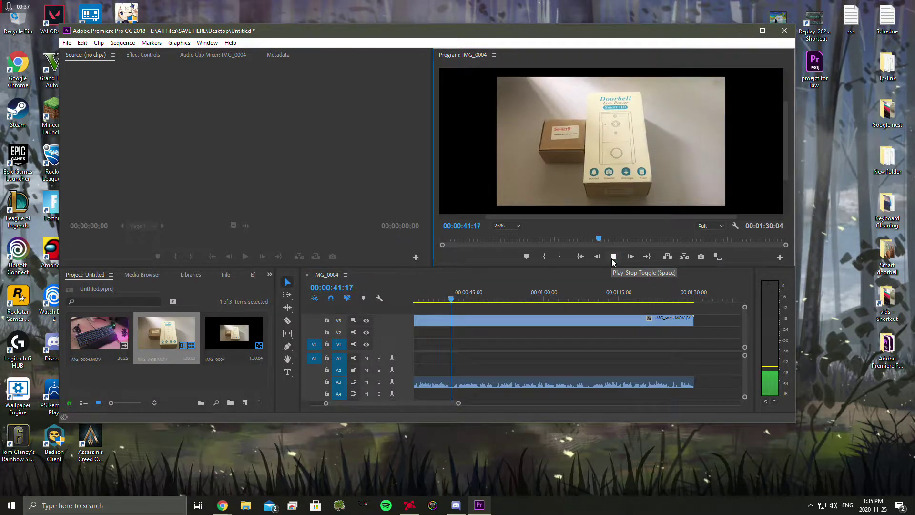
pyautogui.click(613, 259)
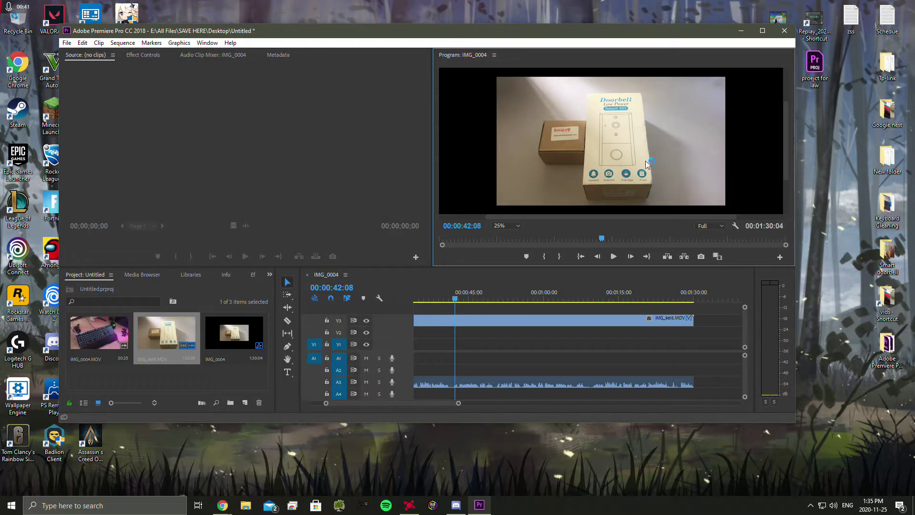
pyautogui.click(741, 30)
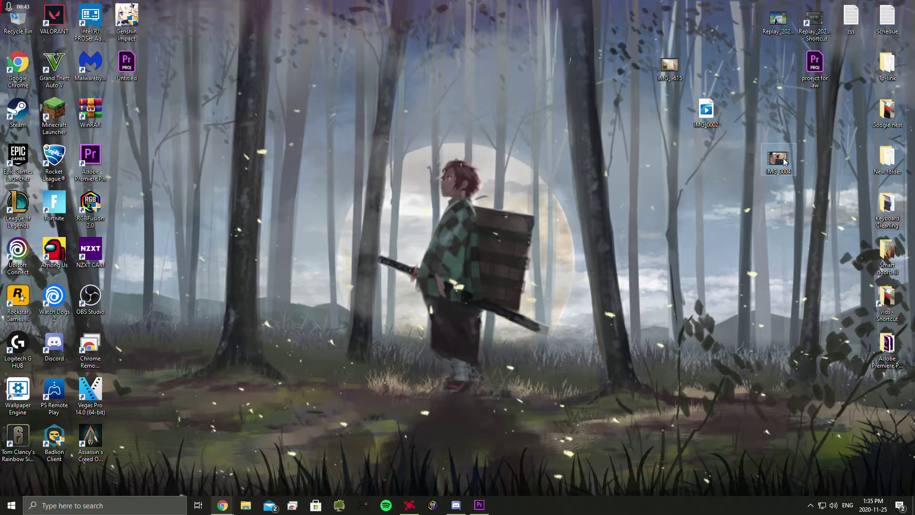
pyautogui.doubleClick(676, 72)
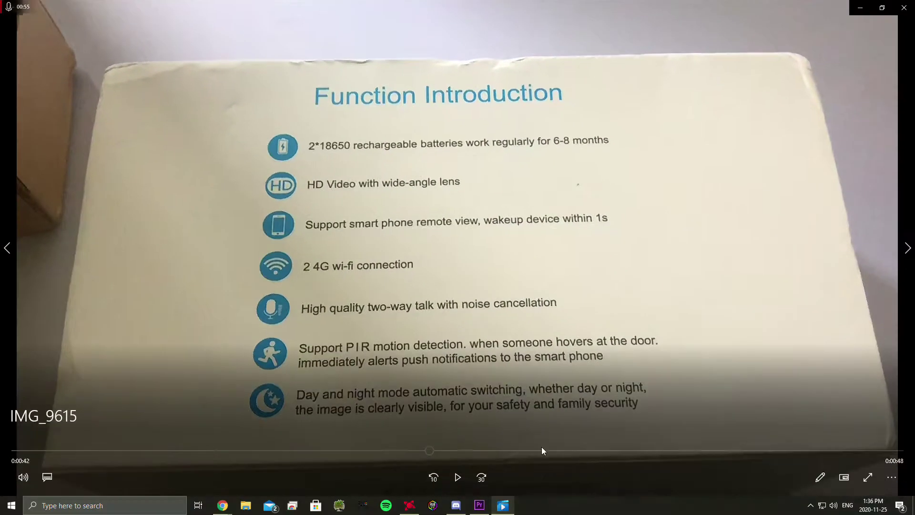
pyautogui.click(486, 505)
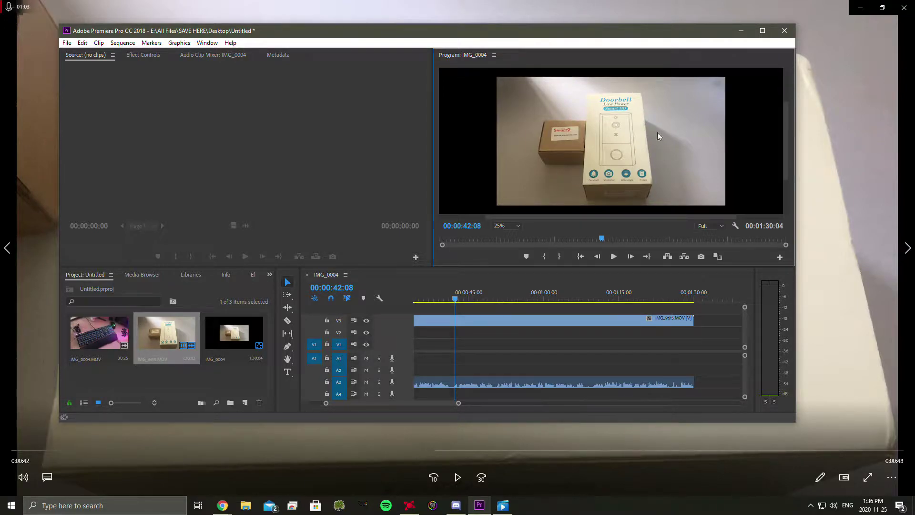
pyautogui.click(734, 35)
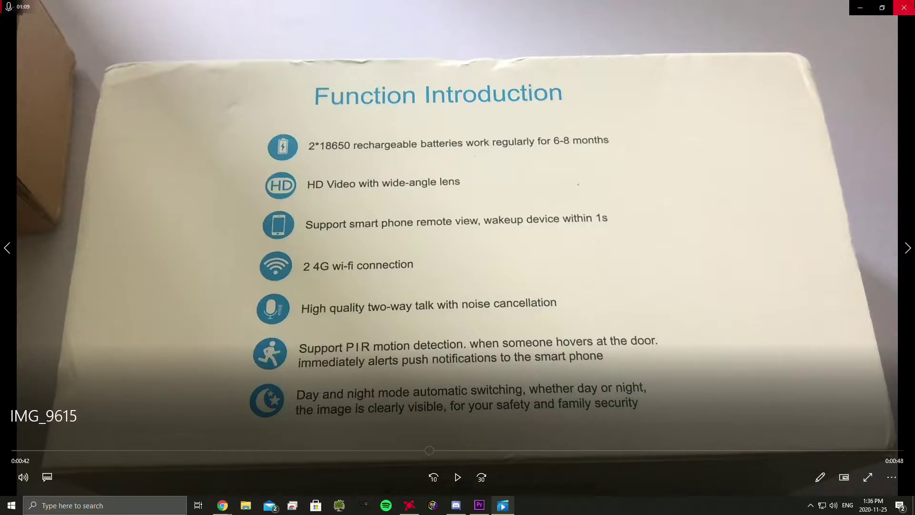
pyautogui.click(904, 8)
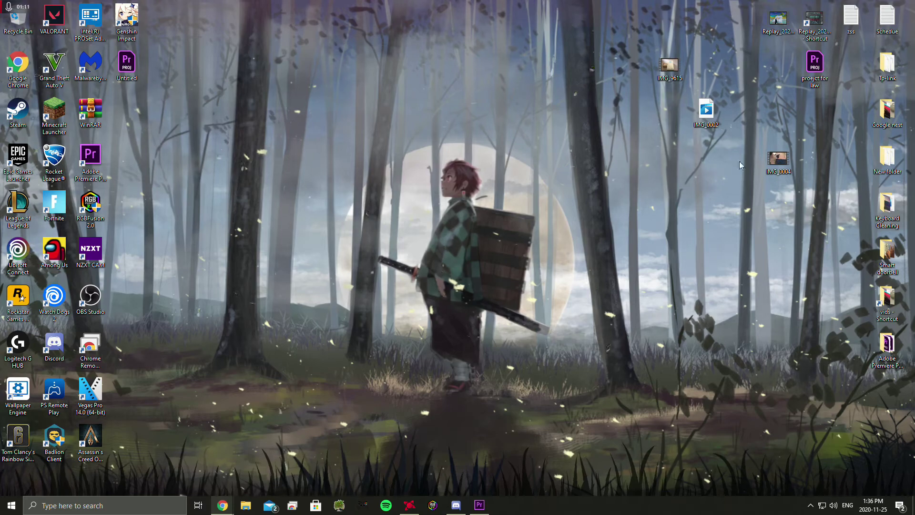
pyautogui.rightClick(676, 224)
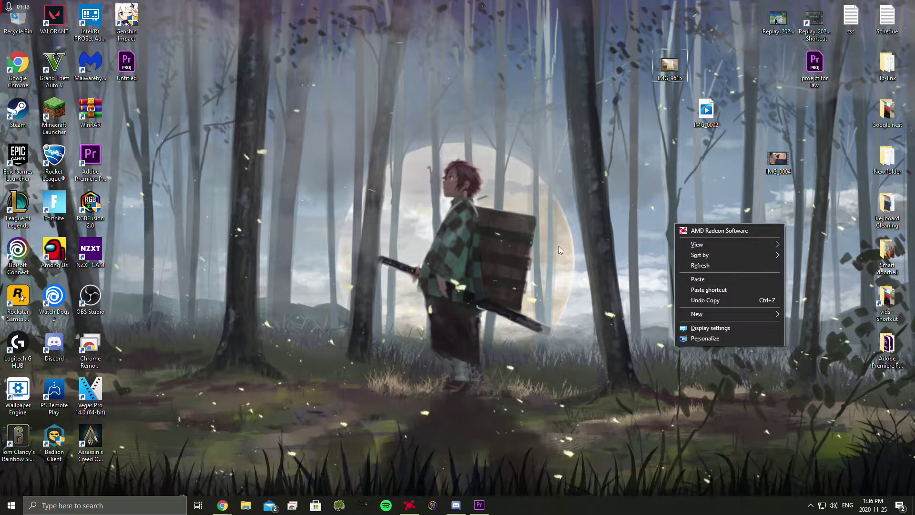
pyautogui.click(689, 220)
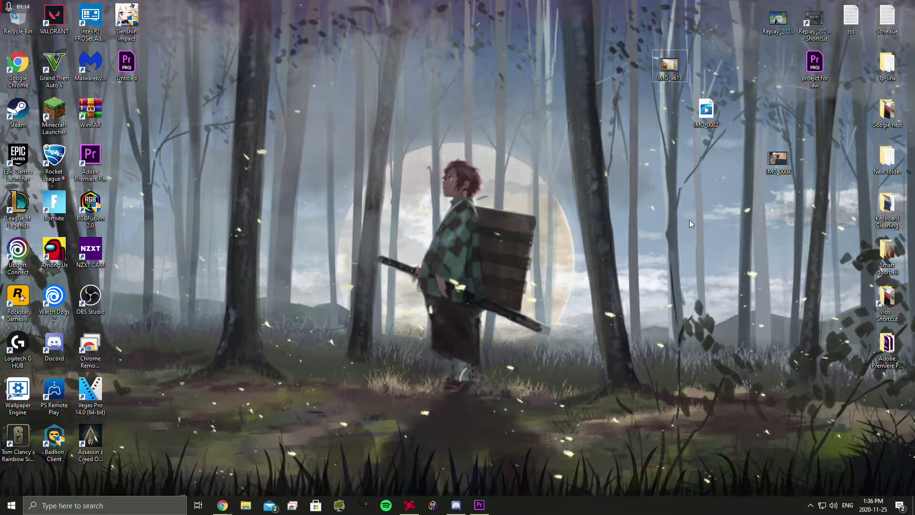
pyautogui.rightClick(668, 57)
pyautogui.click(697, 266)
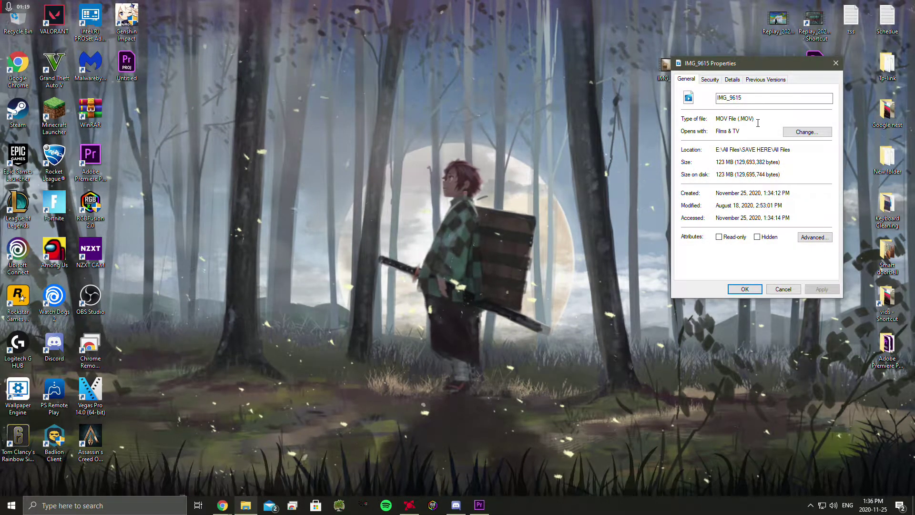
pyautogui.click(836, 62)
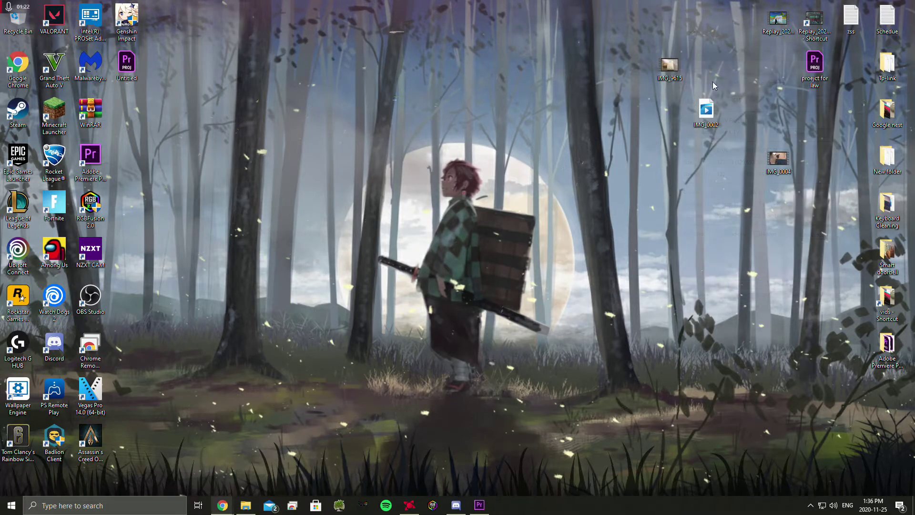
pyautogui.rightClick(654, 52)
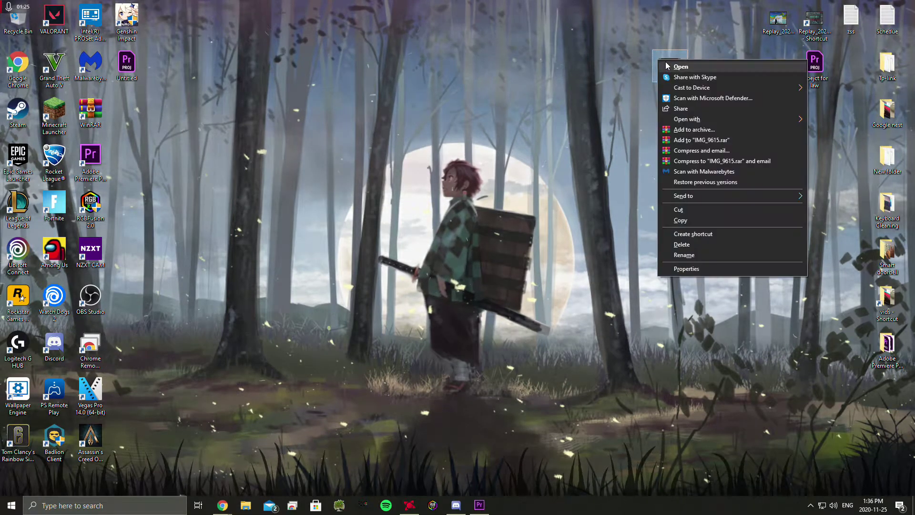
pyautogui.click(669, 73)
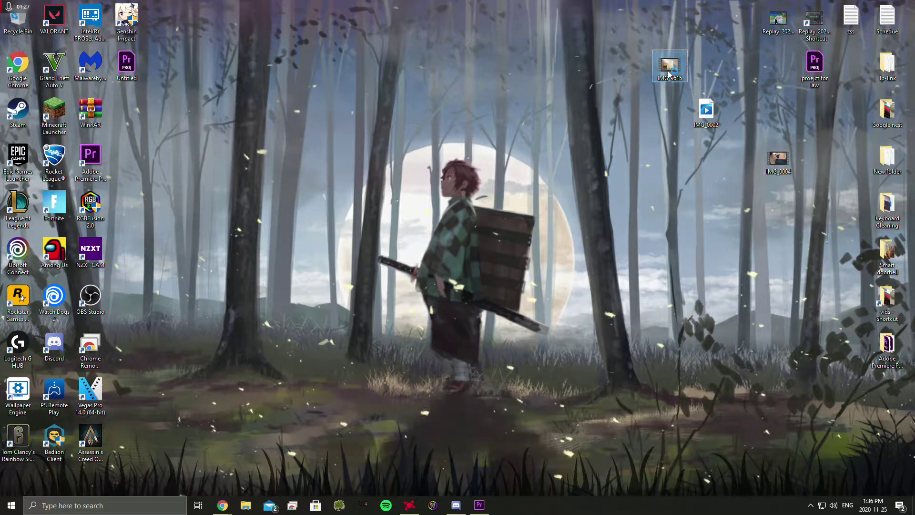
pyautogui.rightClick(670, 72)
pyautogui.click(691, 79)
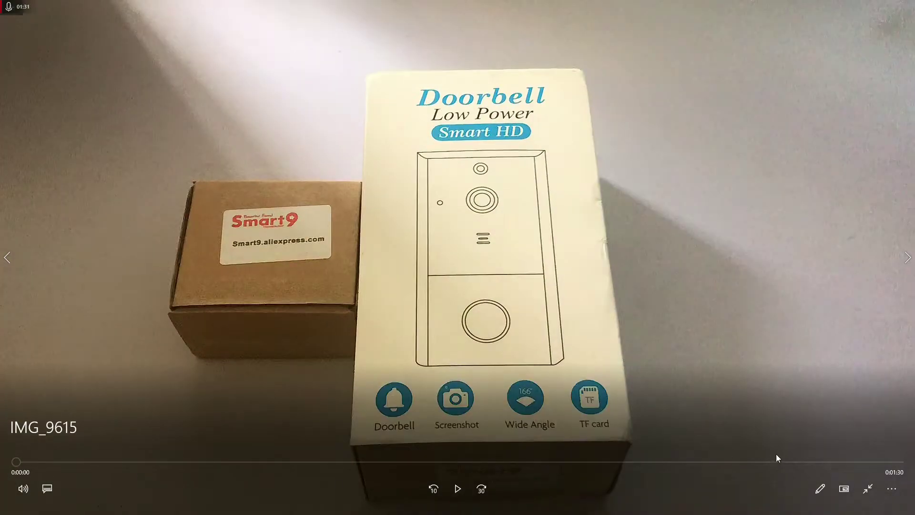
# Step: Exit full-screen playback of IMG_9615 and open its Edit menu to start trimming
pyautogui.click(868, 489)
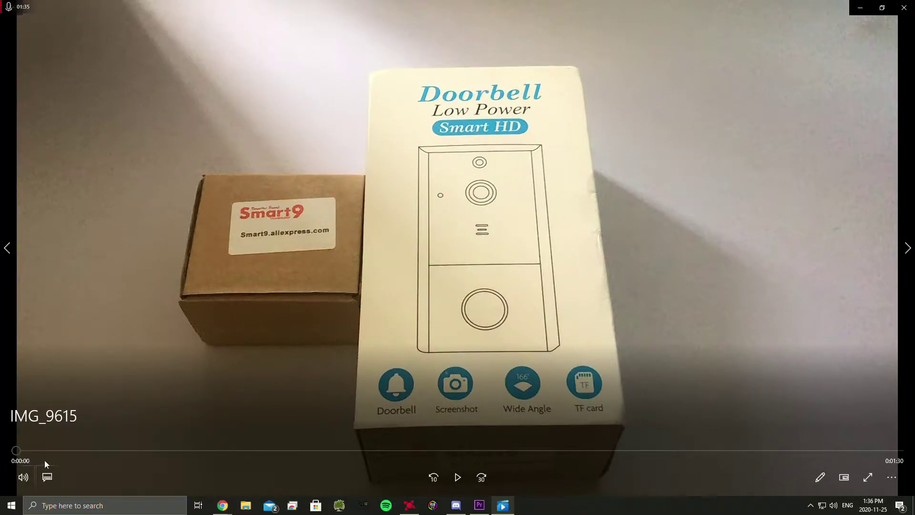
pyautogui.click(821, 478)
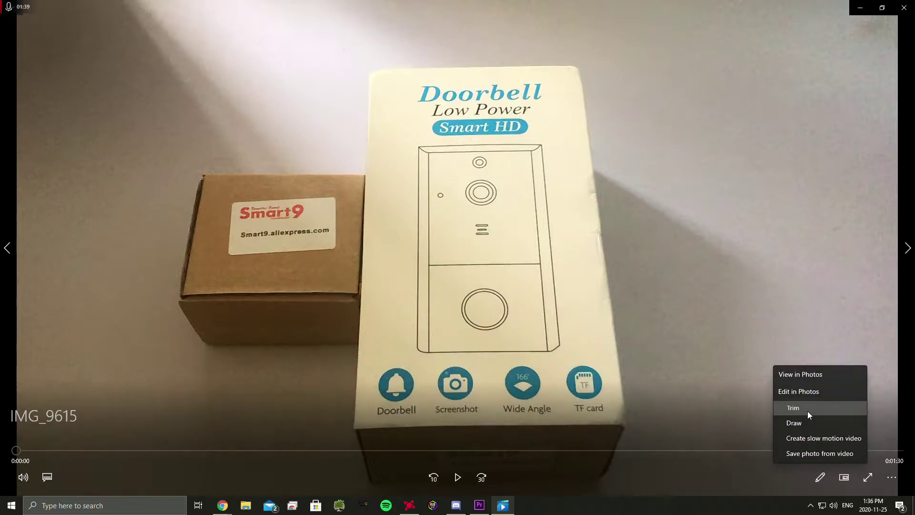
pyautogui.click(808, 410)
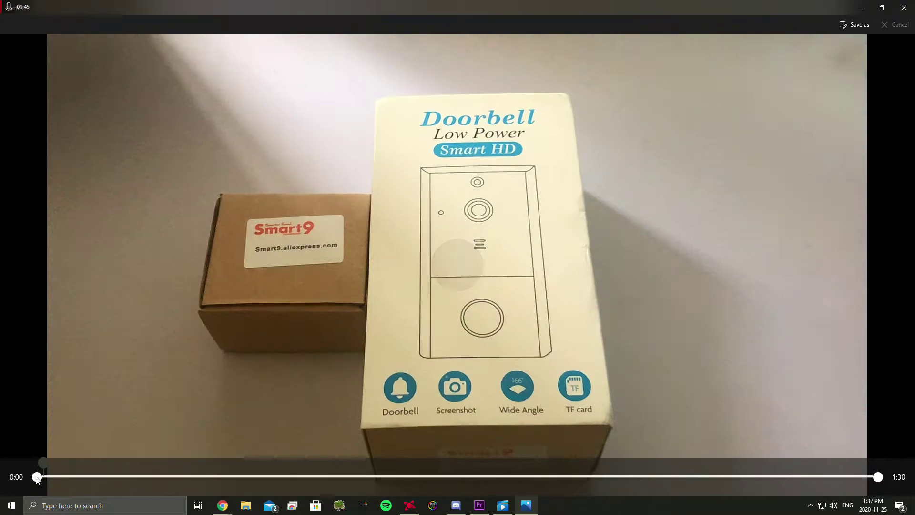
# Step: Nudge the trim start and save the copy as MP4 IMG_9615_Trim in OneDrive Desktop
pyautogui.moveTo(35, 478); pyautogui.dragTo(38, 481)
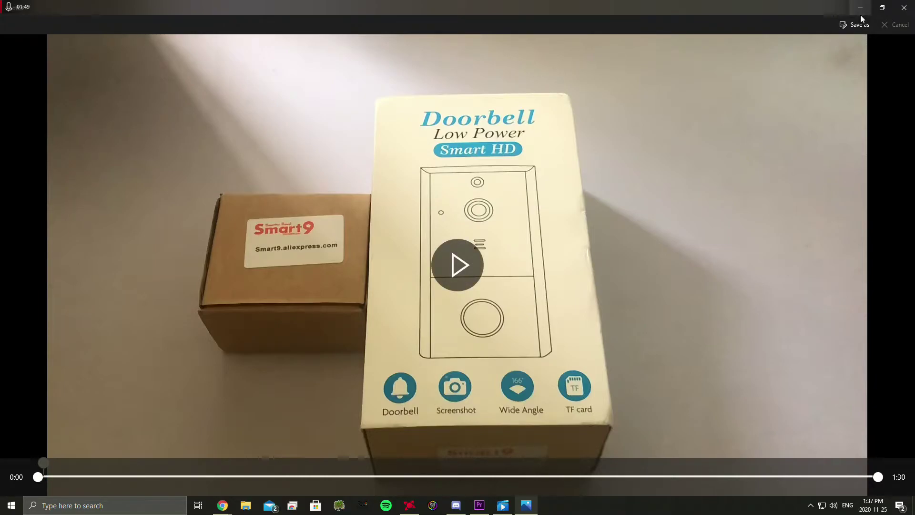
pyautogui.click(854, 31)
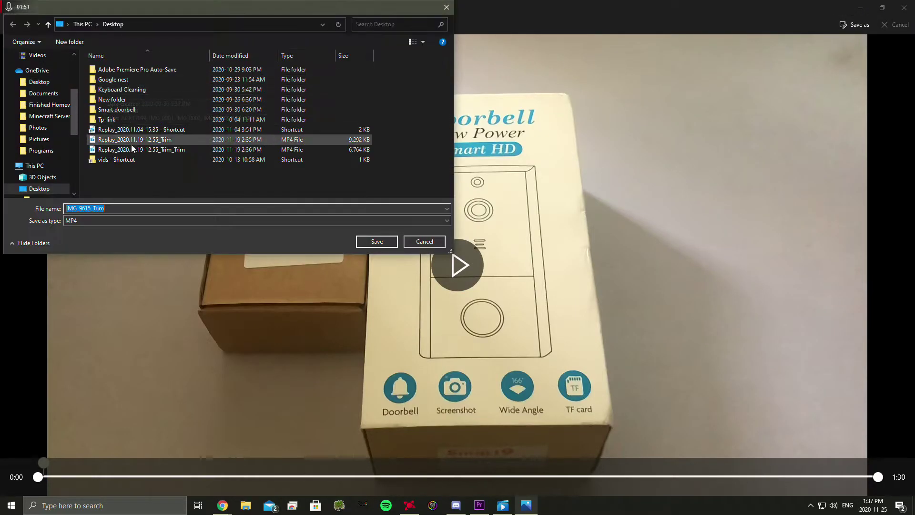
pyautogui.click(42, 82)
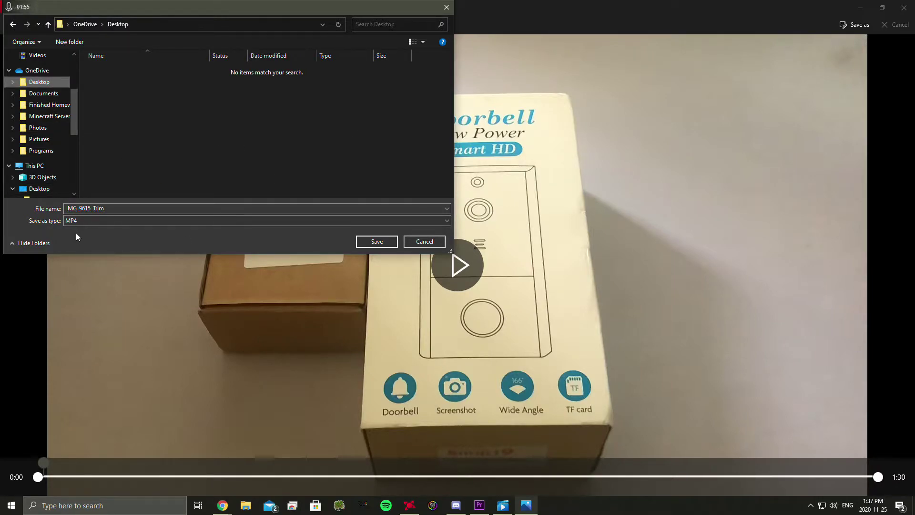
pyautogui.moveTo(162, 12); pyautogui.dragTo(333, 78)
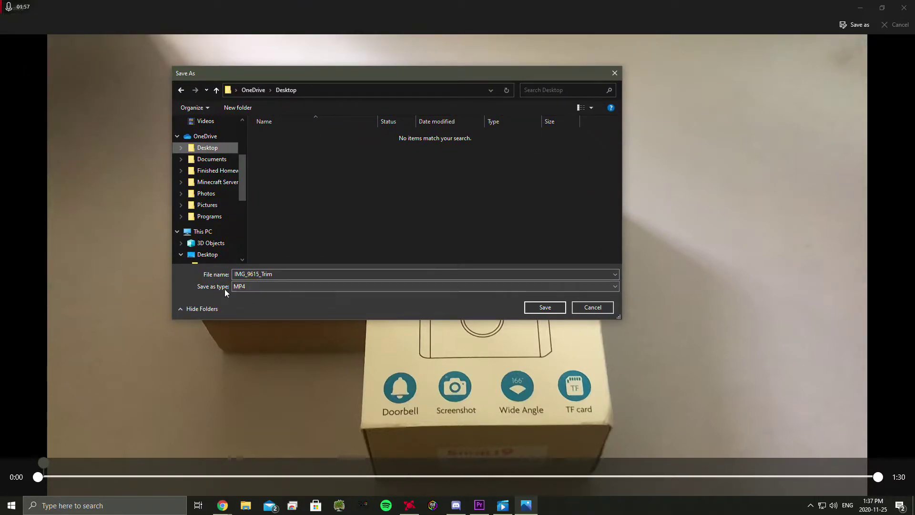
pyautogui.click(255, 286)
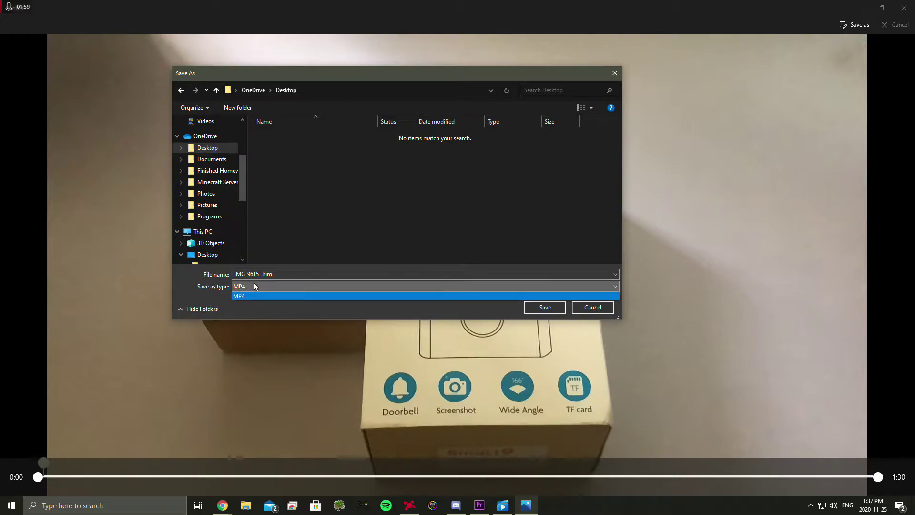
pyautogui.click(255, 286)
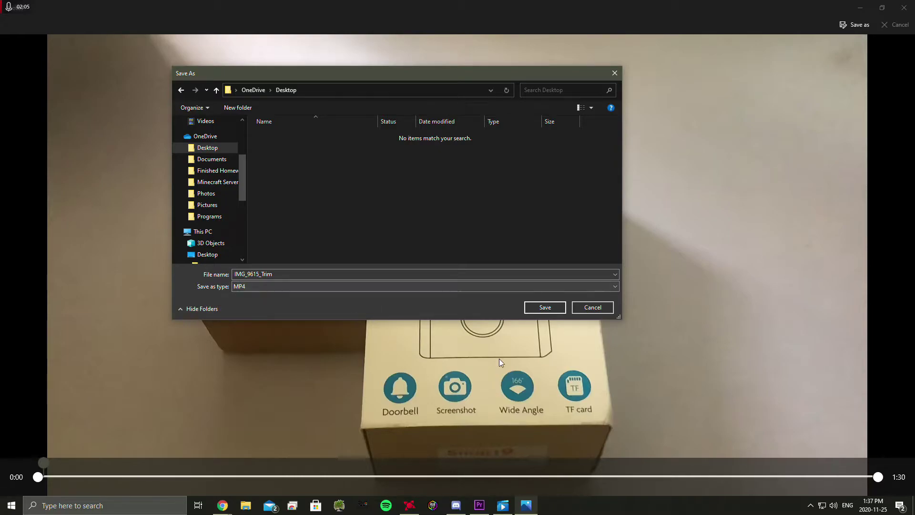
pyautogui.click(545, 307)
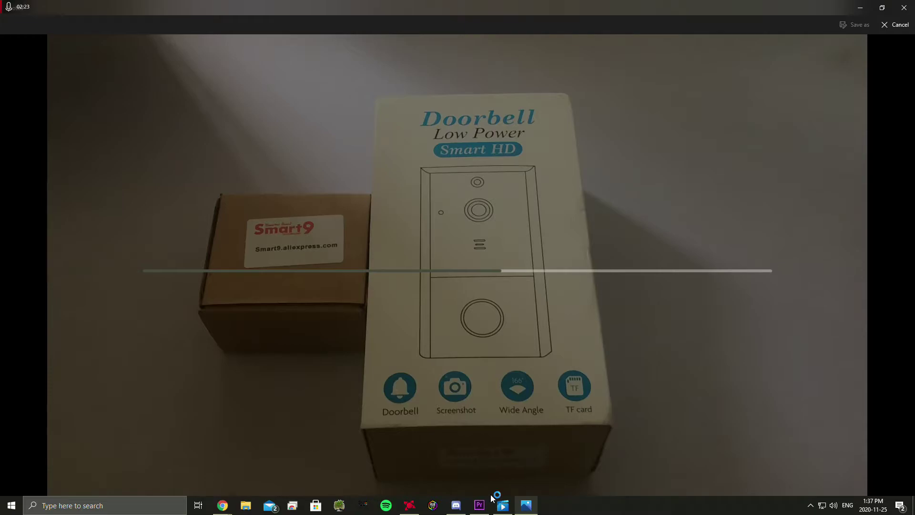
# Step: Play the original MOV clip on the timeline, replay from about 1:07, then minimize Premiere
pyautogui.click(479, 504)
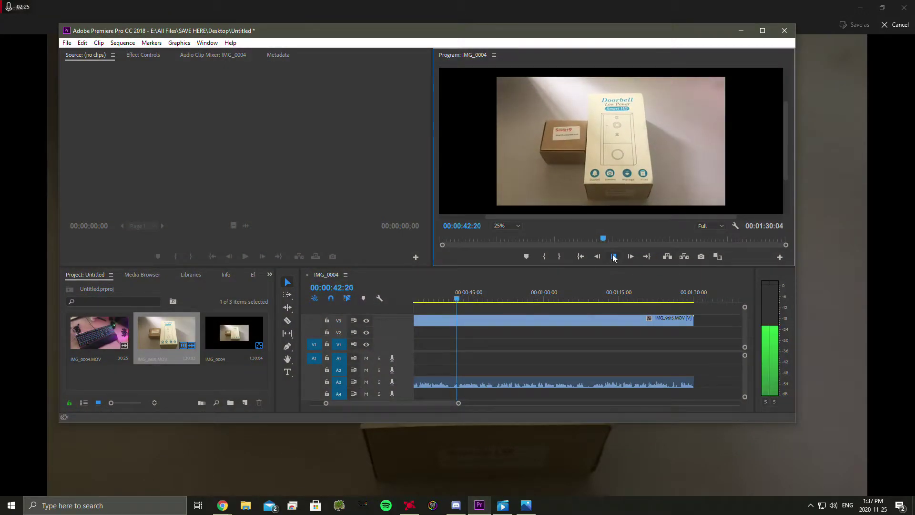
pyautogui.click(460, 344)
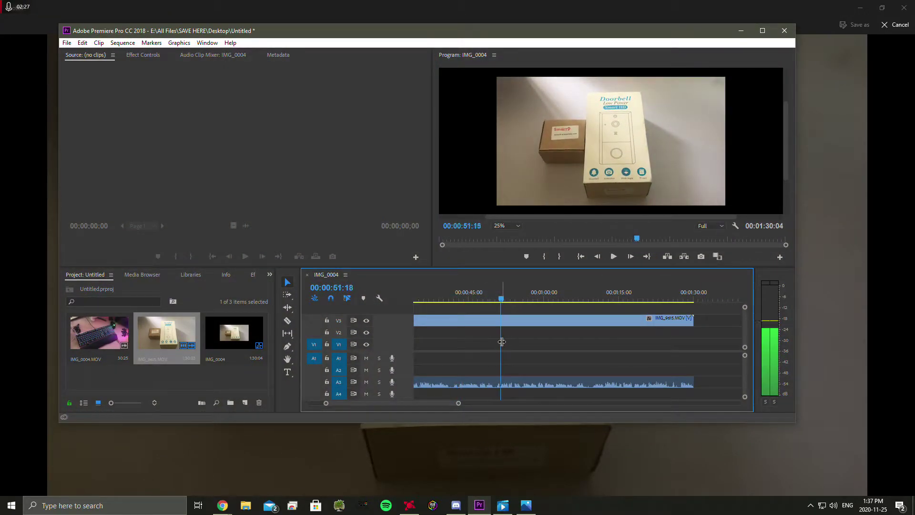
pyautogui.click(614, 257)
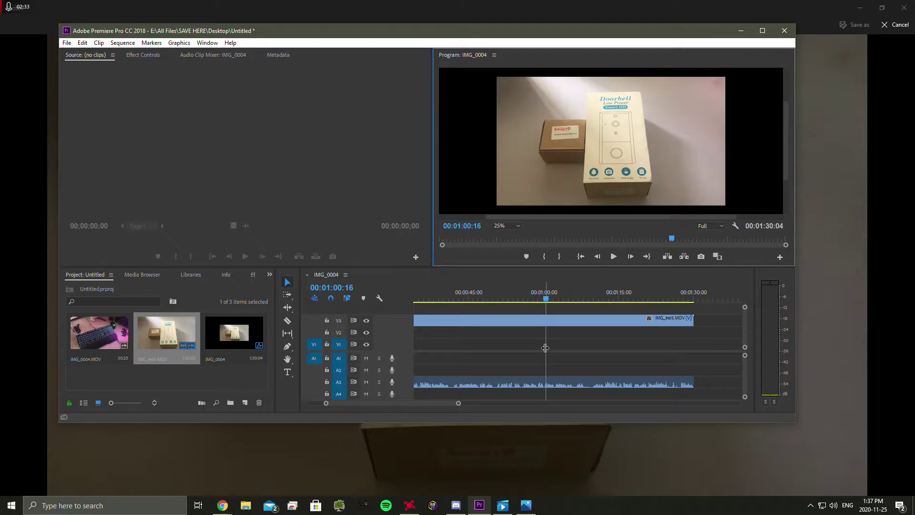
pyautogui.moveTo(545, 348); pyautogui.dragTo(586, 347)
pyautogui.click(615, 257)
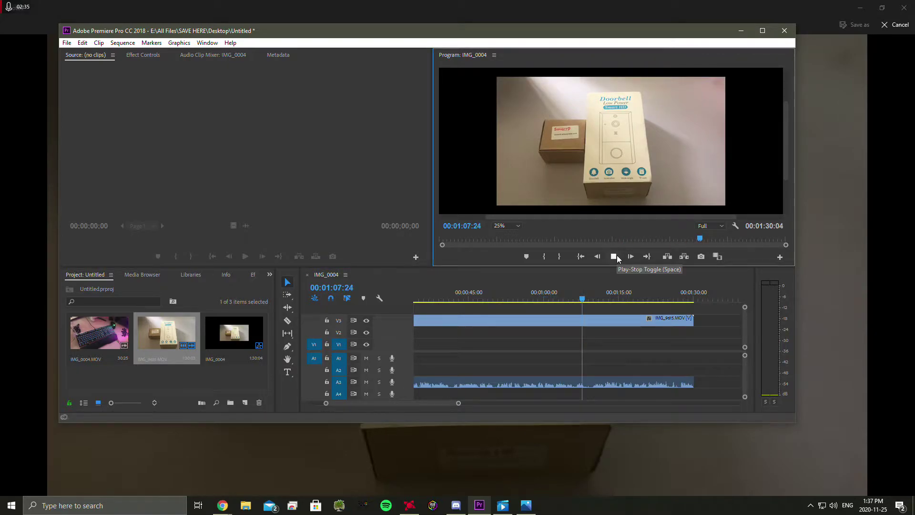
pyautogui.click(741, 30)
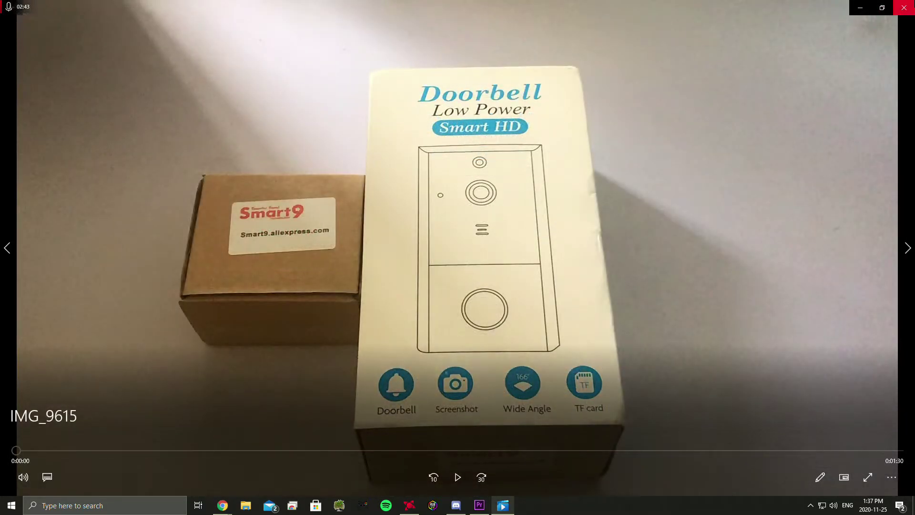
# Step: Close the IMG_9615 video player and clear the desktop icon selection
pyautogui.hotkey('alt', 'F4')
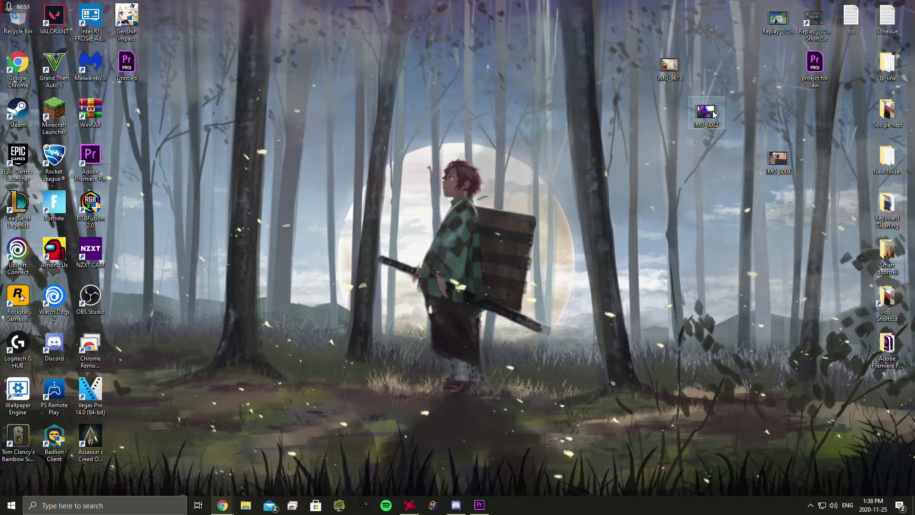
pyautogui.click(779, 21)
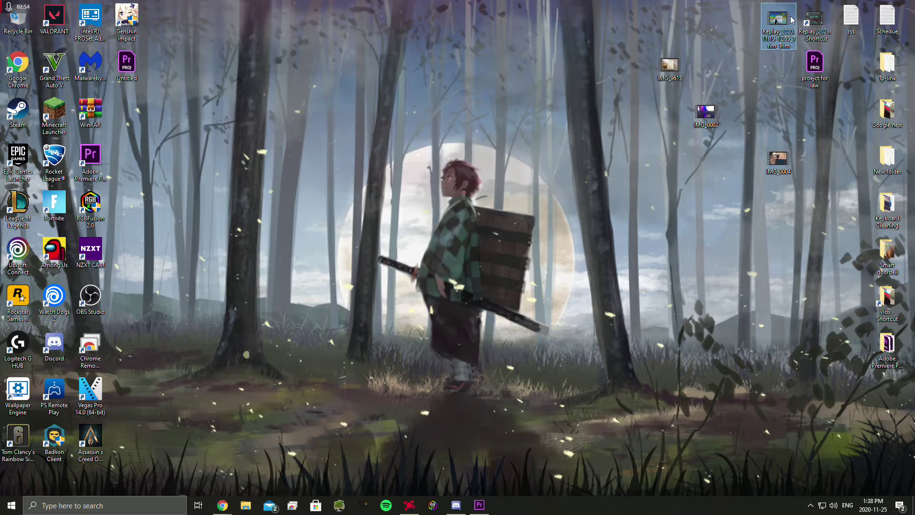
pyautogui.click(192, 456)
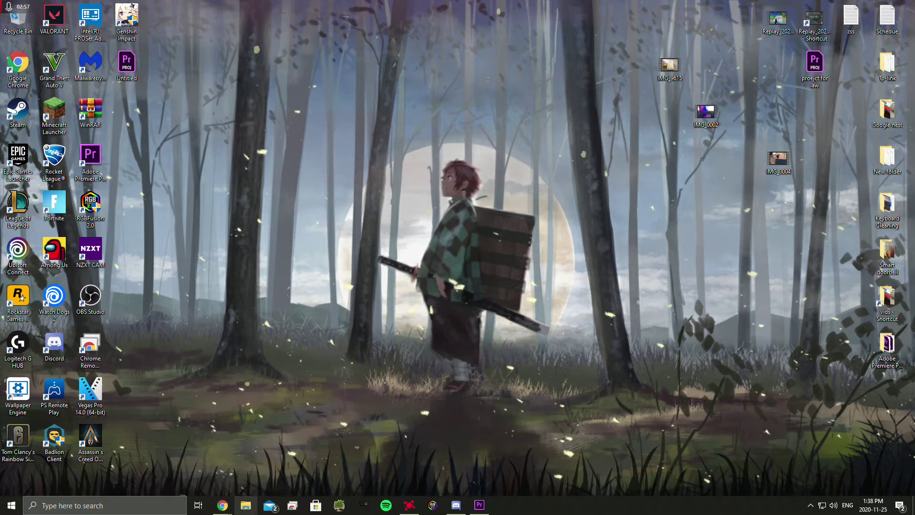
# Step: Drag IMG_9615_Trim from Explorer's recent files onto the desktop and position its icon
pyautogui.press('super+e')
pyautogui.click(362, 329)
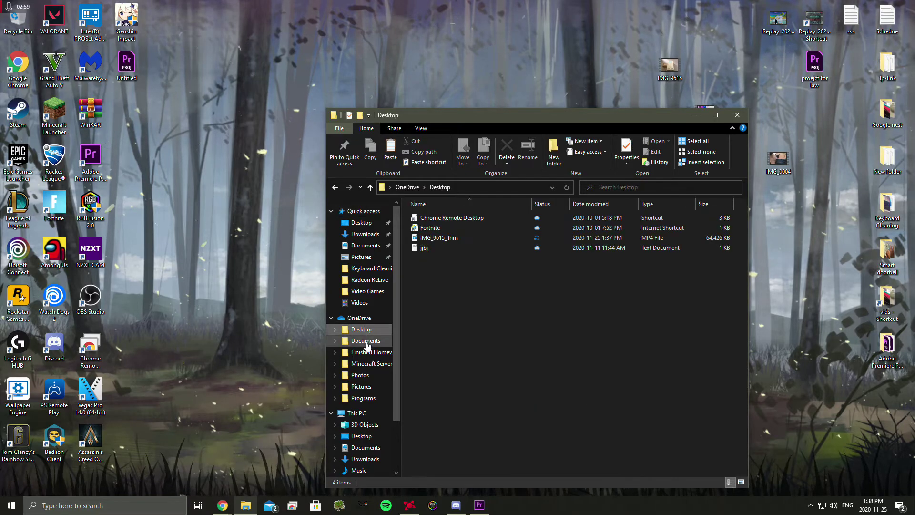
pyautogui.click(362, 212)
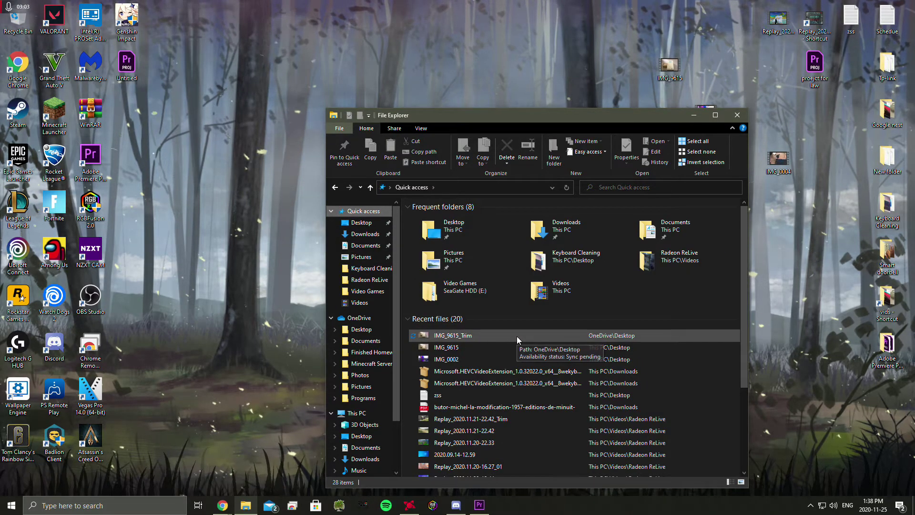
pyautogui.moveTo(517, 337); pyautogui.dragTo(259, 227)
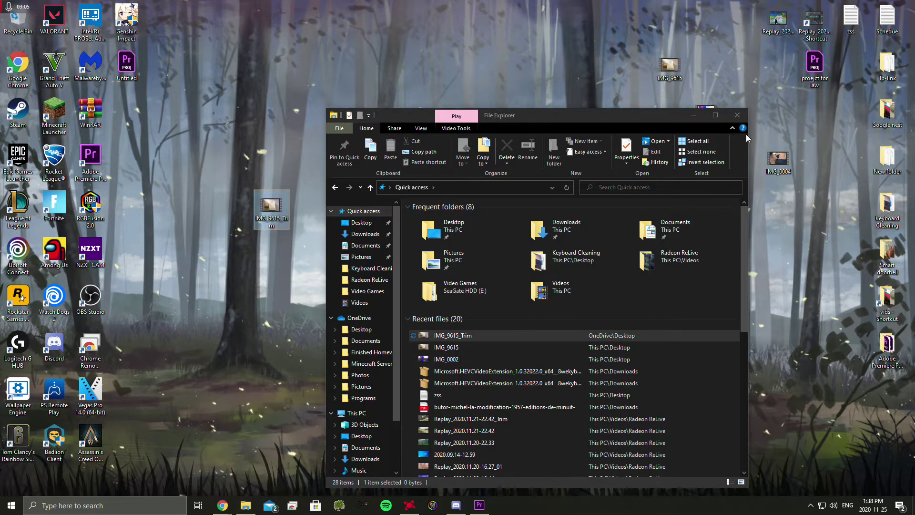
pyautogui.click(737, 115)
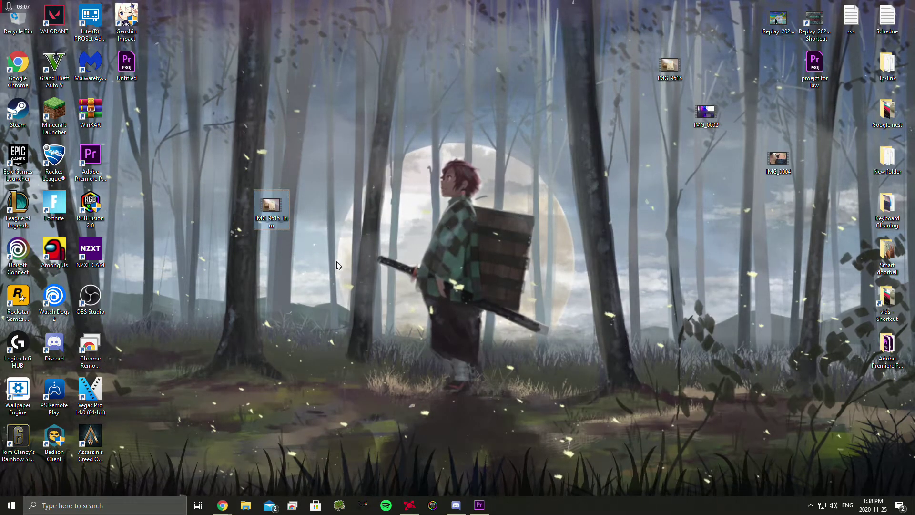
pyautogui.moveTo(275, 224); pyautogui.dragTo(420, 226)
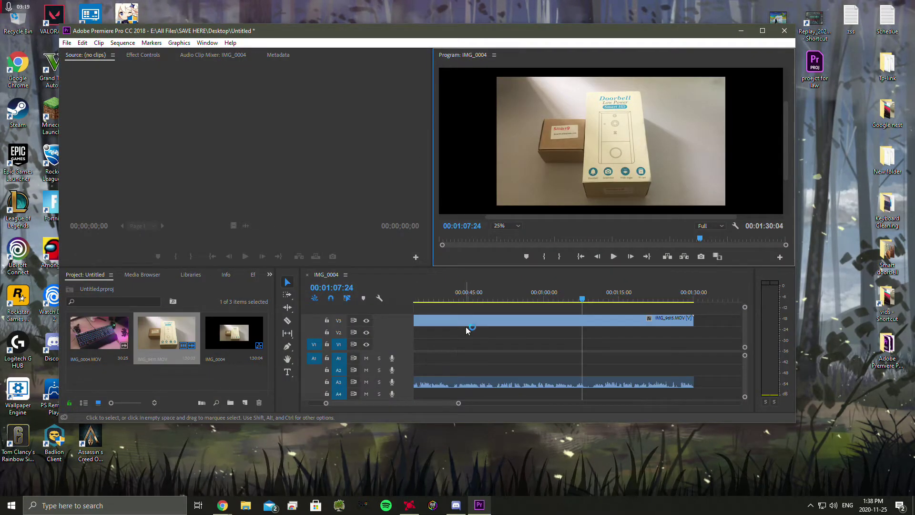
# Step: Delete the original IMG_9615 clip from the timeline and the Project panel
pyautogui.click(463, 322)
pyautogui.press('Delete')
pyautogui.click(194, 333)
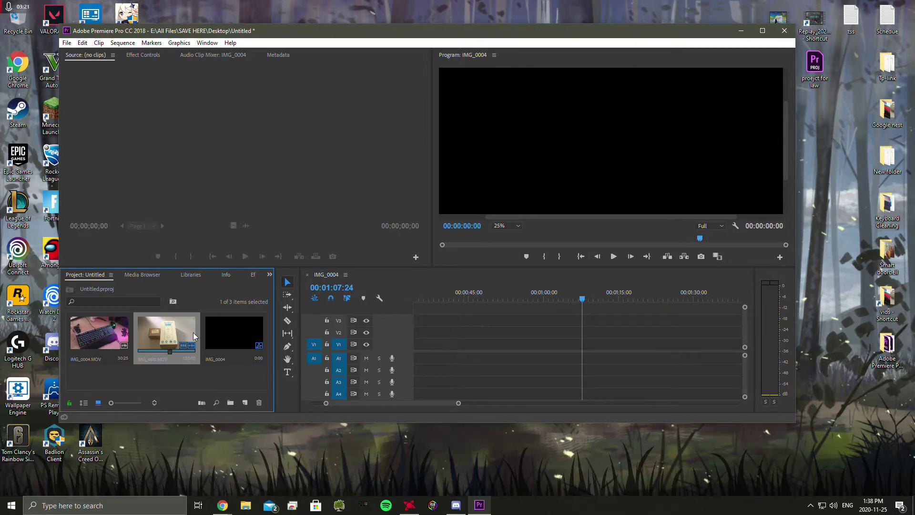
pyautogui.press('Delete')
# Step: Import IMG_9615_Trim from the desktop into the project and add it to the timeline
pyautogui.moveTo(333, 30); pyautogui.dragTo(205, 114)
pyautogui.moveTo(210, 225); pyautogui.dragTo(273, 63)
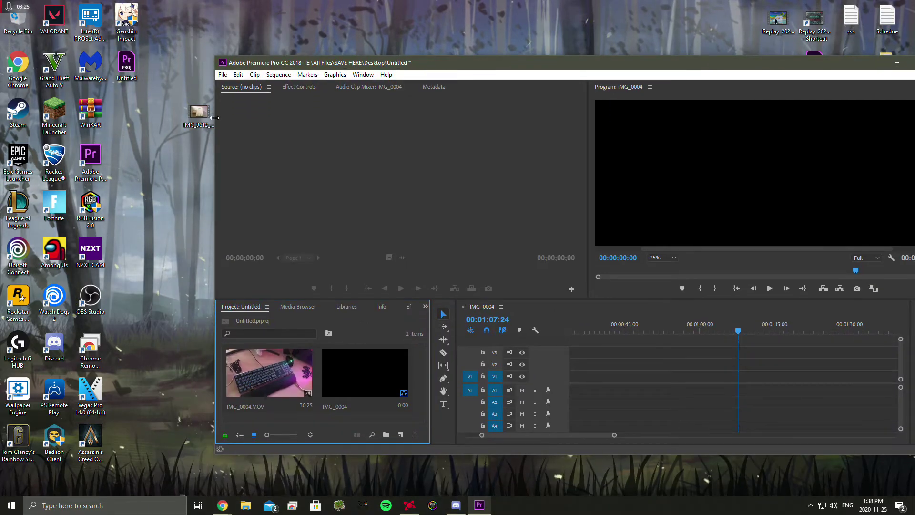
pyautogui.moveTo(199, 113); pyautogui.dragTo(267, 362)
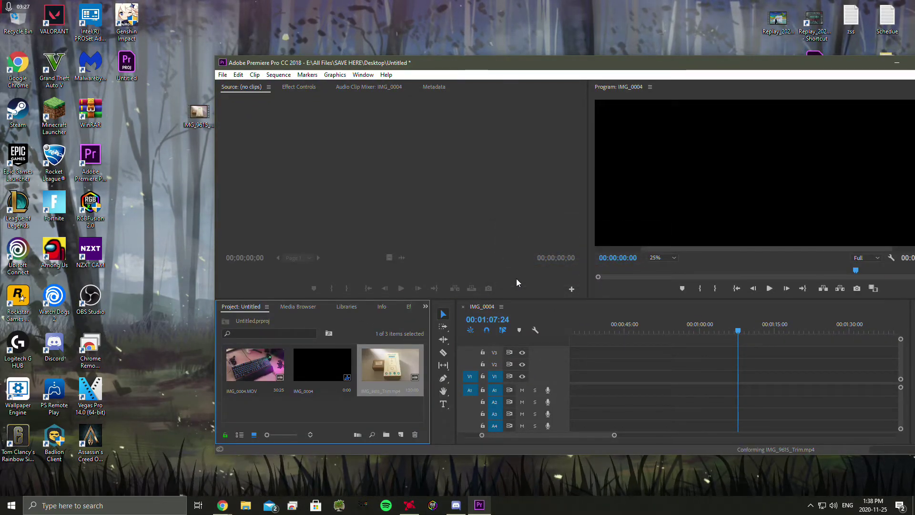
pyautogui.moveTo(390, 365); pyautogui.dragTo(571, 353)
pyautogui.click(619, 281)
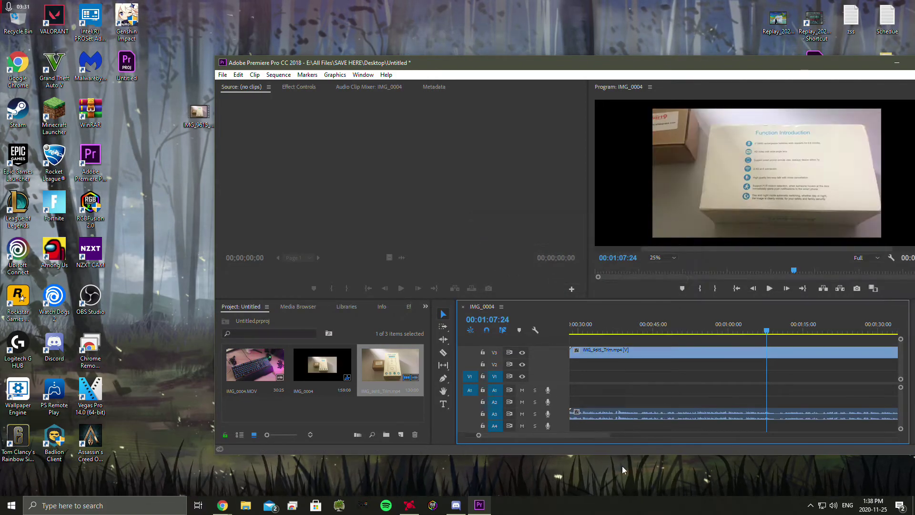
pyautogui.scroll(-5, 620, 435)
pyautogui.moveTo(605, 441); pyautogui.dragTo(555, 441)
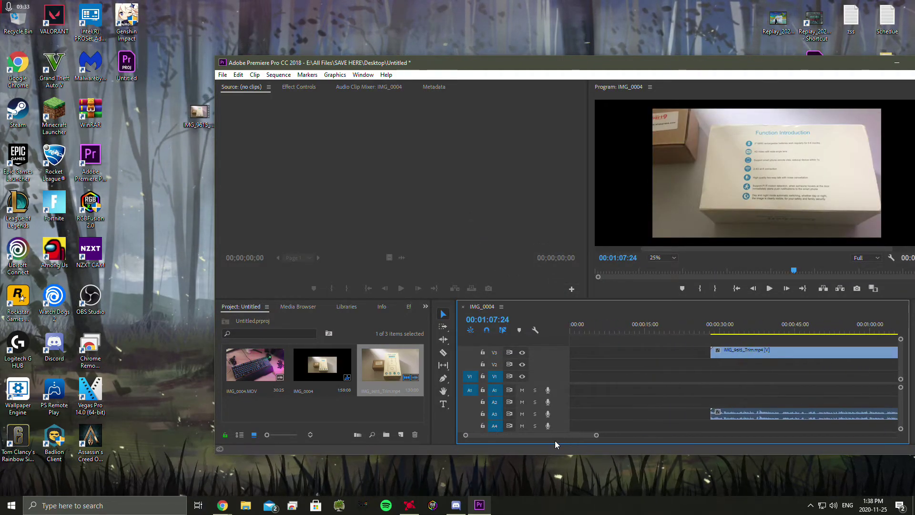
pyautogui.scroll(5, 787, 390)
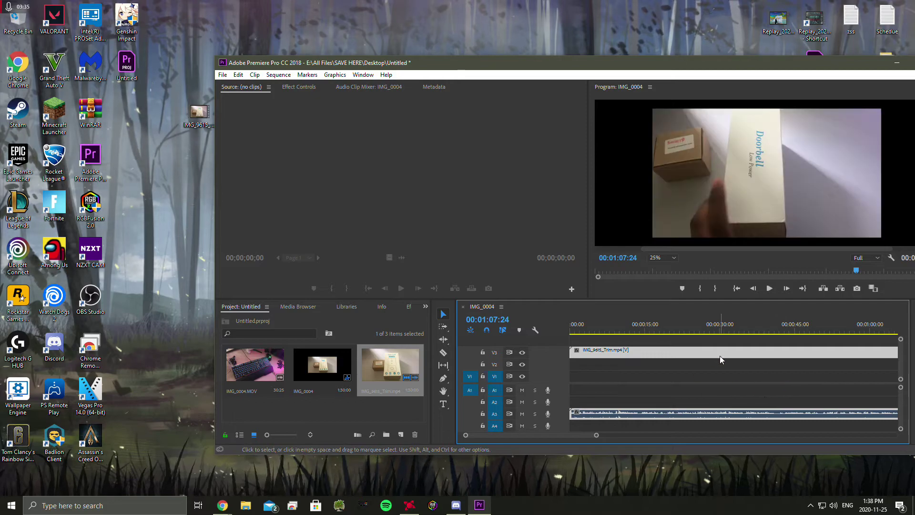
pyautogui.scroll(-5, 587, 370)
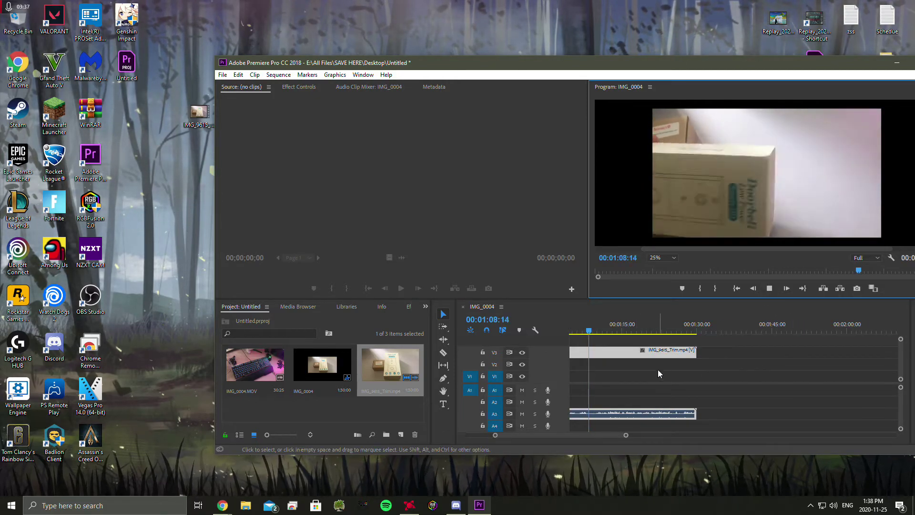
pyautogui.moveTo(586, 370); pyautogui.dragTo(629, 364)
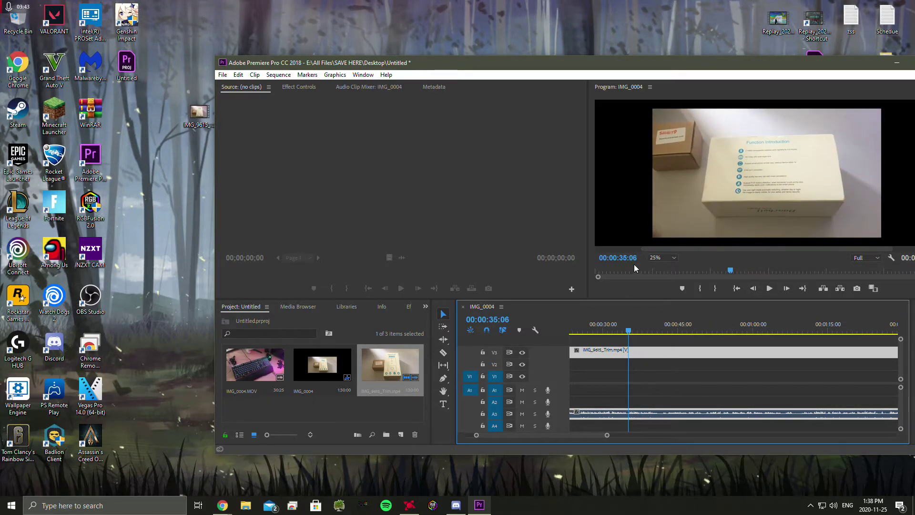
pyautogui.click(769, 289)
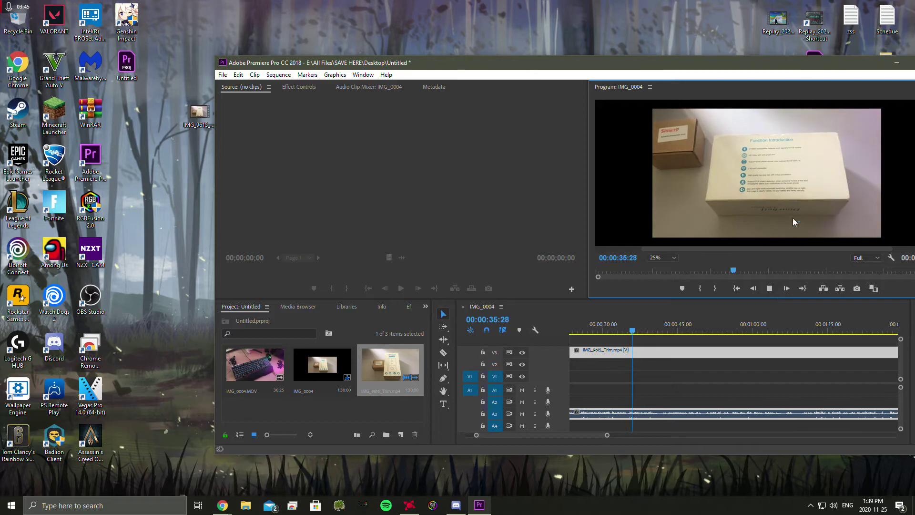
pyautogui.click(769, 289)
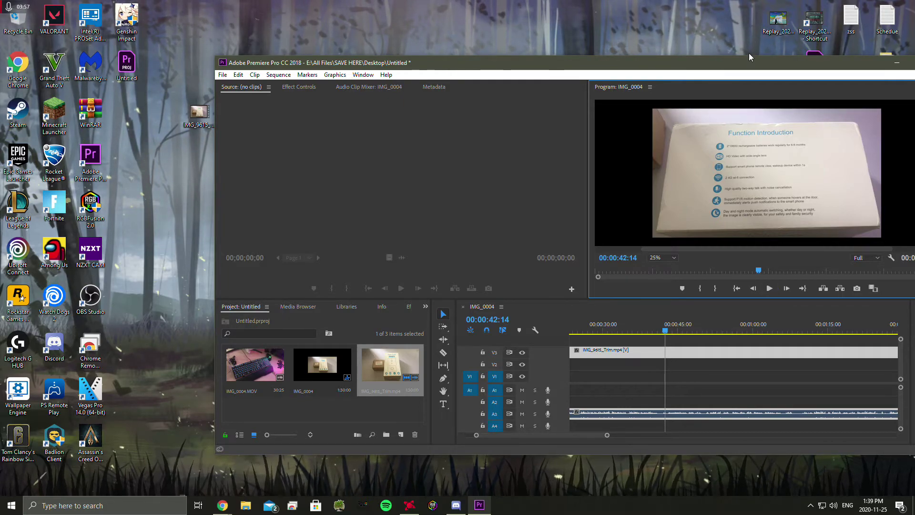
pyautogui.moveTo(751, 57); pyautogui.dragTo(591, 25)
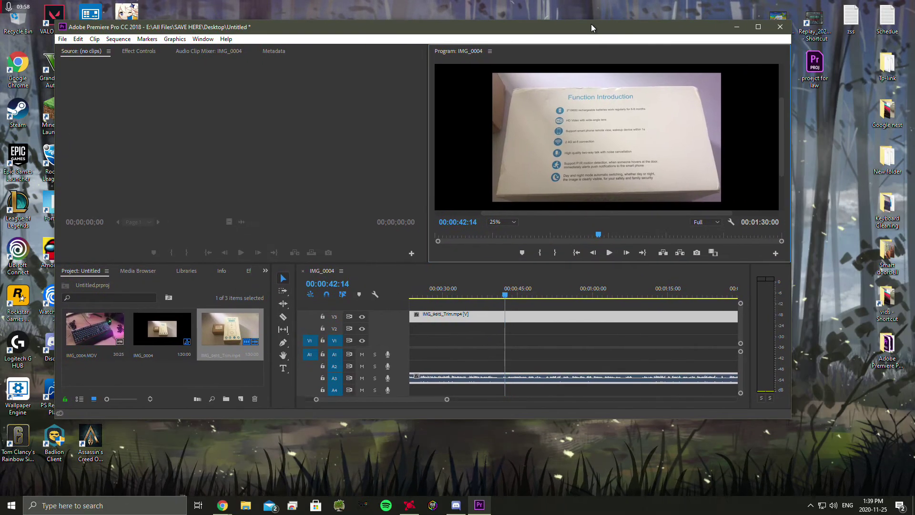
pyautogui.click(504, 337)
pyautogui.press('space')
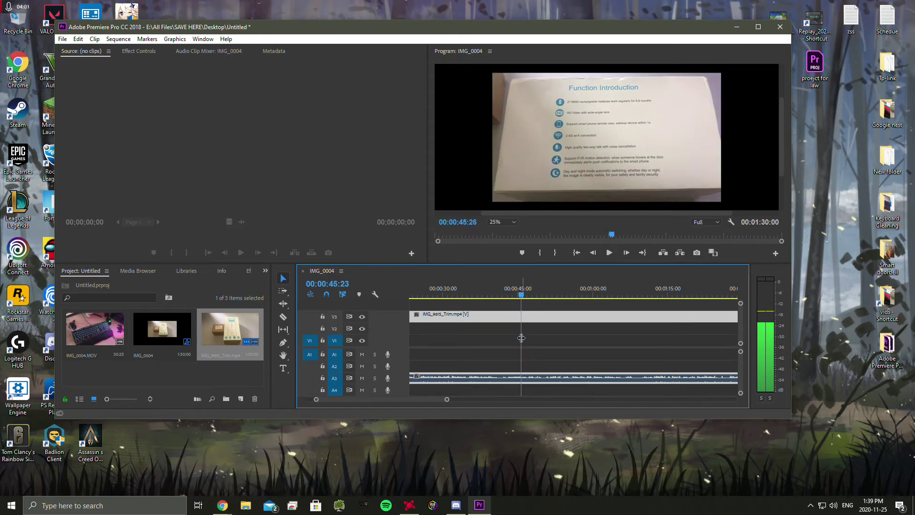
pyautogui.moveTo(521, 338); pyautogui.dragTo(496, 339)
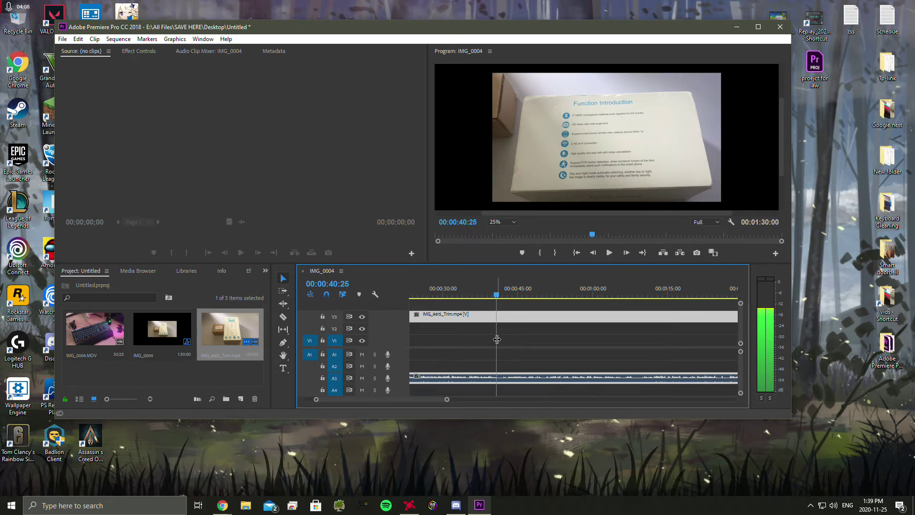
pyautogui.moveTo(496, 339); pyautogui.dragTo(548, 328)
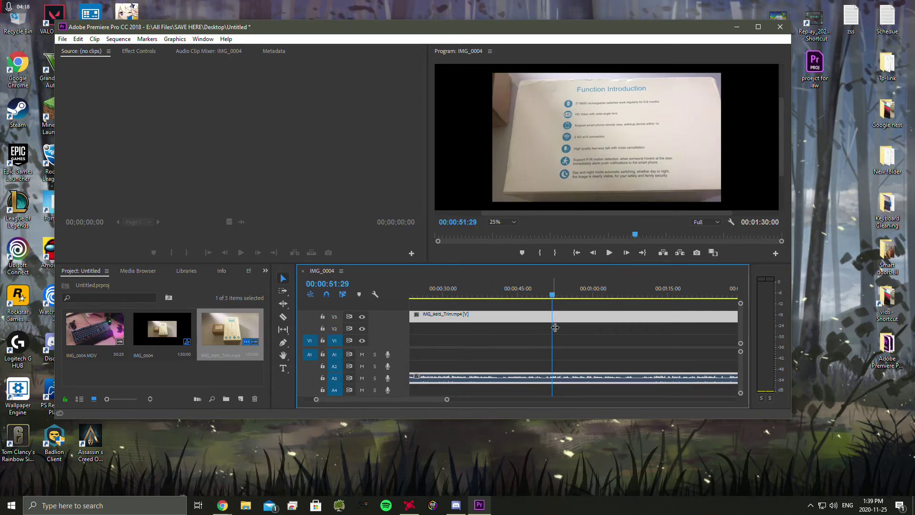
pyautogui.moveTo(555, 327); pyautogui.dragTo(424, 341)
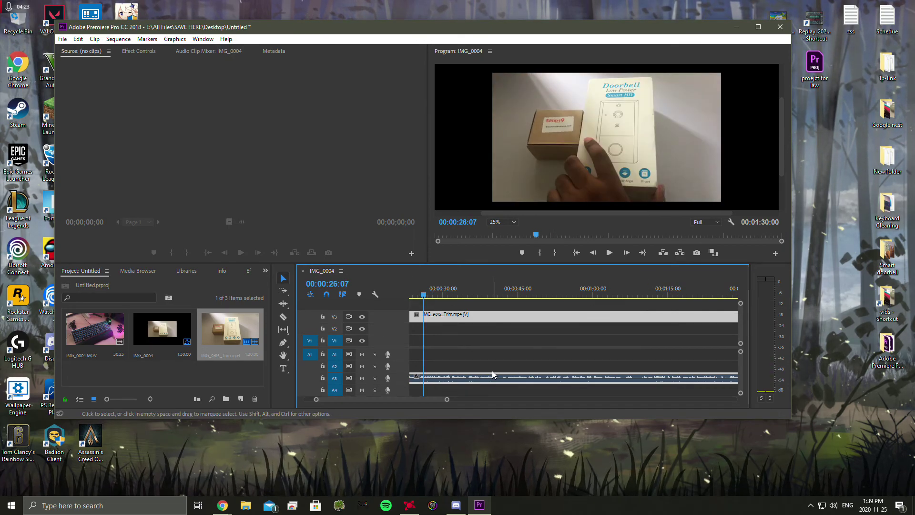
pyautogui.moveTo(423, 333); pyautogui.dragTo(421, 327)
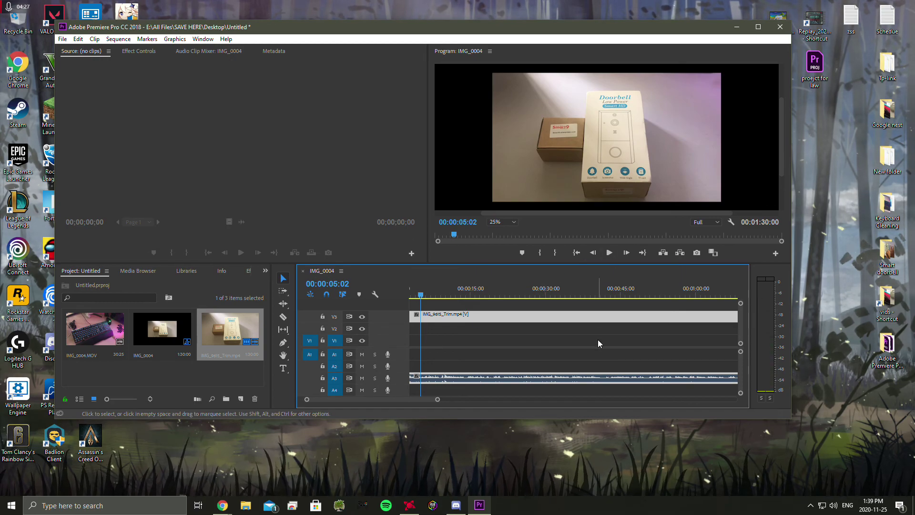